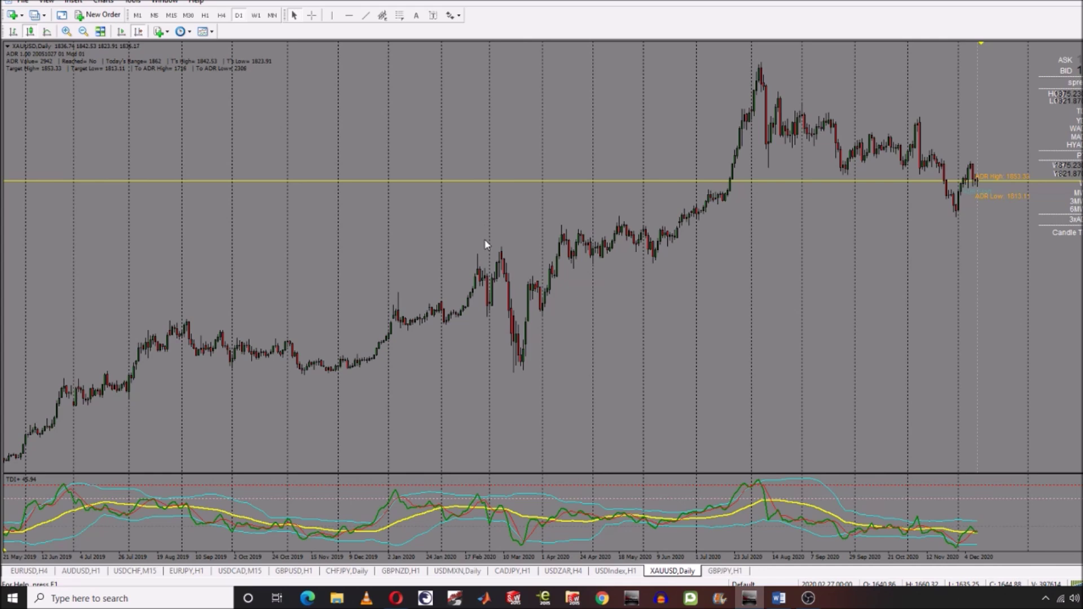
# - Draw a rectangle zone across the top of the August 2020 peak on the XAUUSD daily chart
pyautogui.scroll(1, 486, 182)
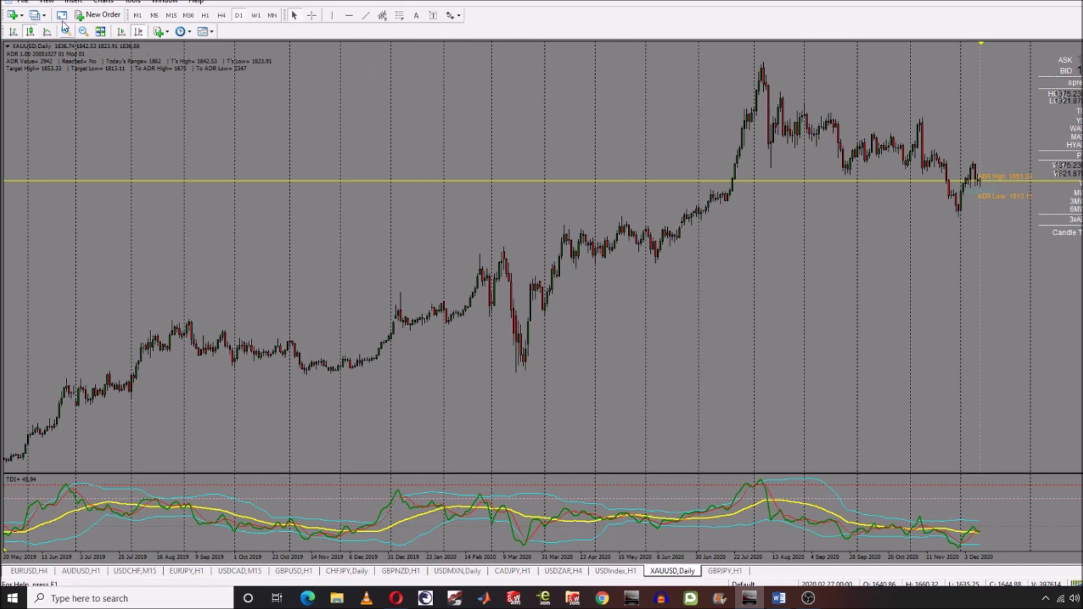
pyautogui.click(71, 3)
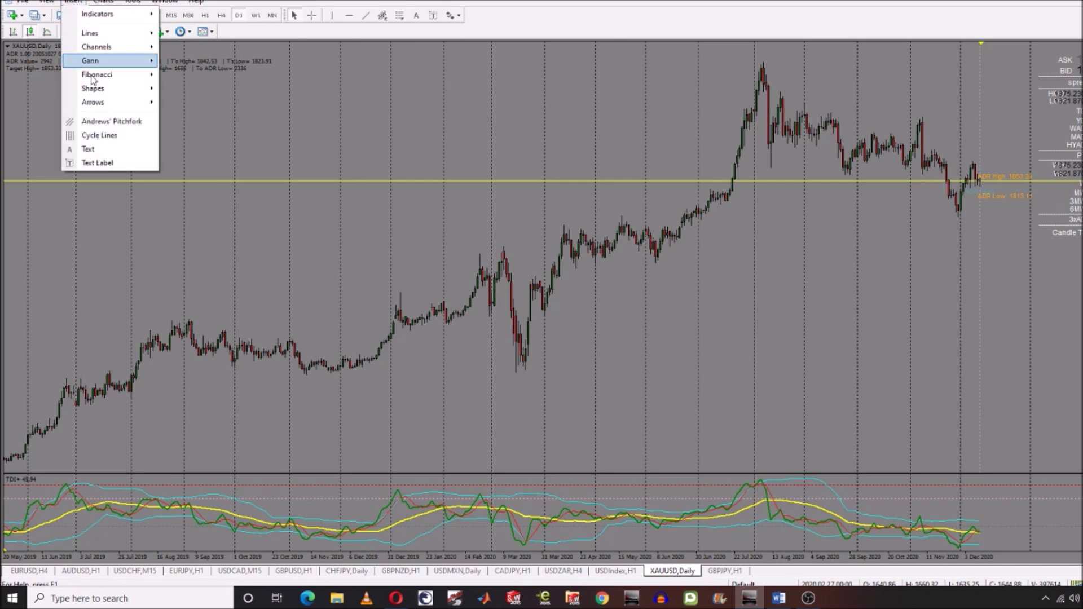
pyautogui.moveTo(140, 89)
pyautogui.click(191, 88)
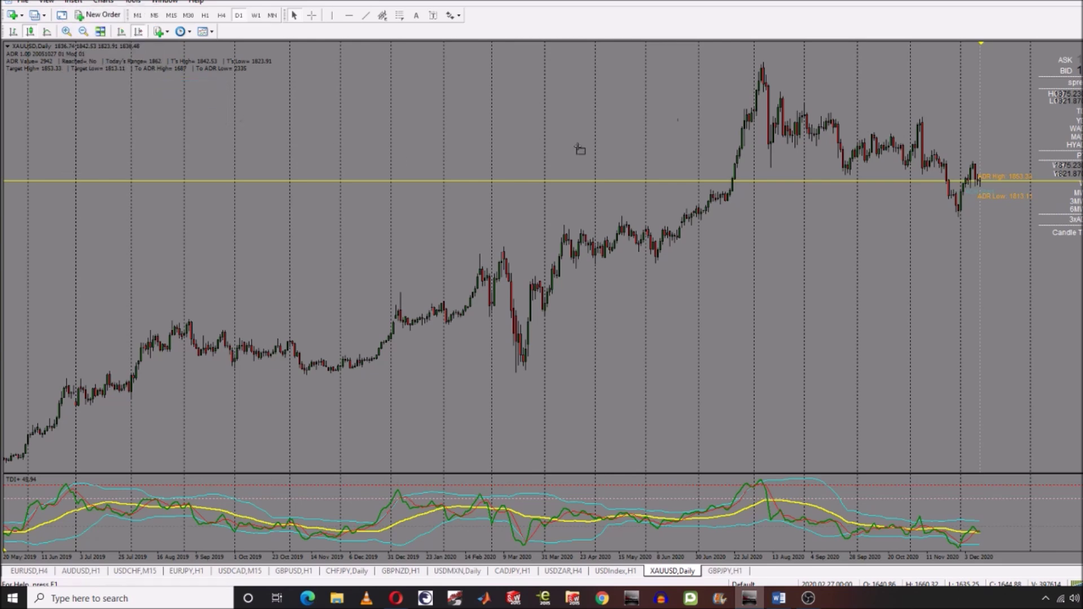
pyautogui.moveTo(759, 54); pyautogui.dragTo(926, 68)
# - Make the peak zone a filled background, nudge it, and copy it beneath the recent lows
pyautogui.rightClick(925, 68)
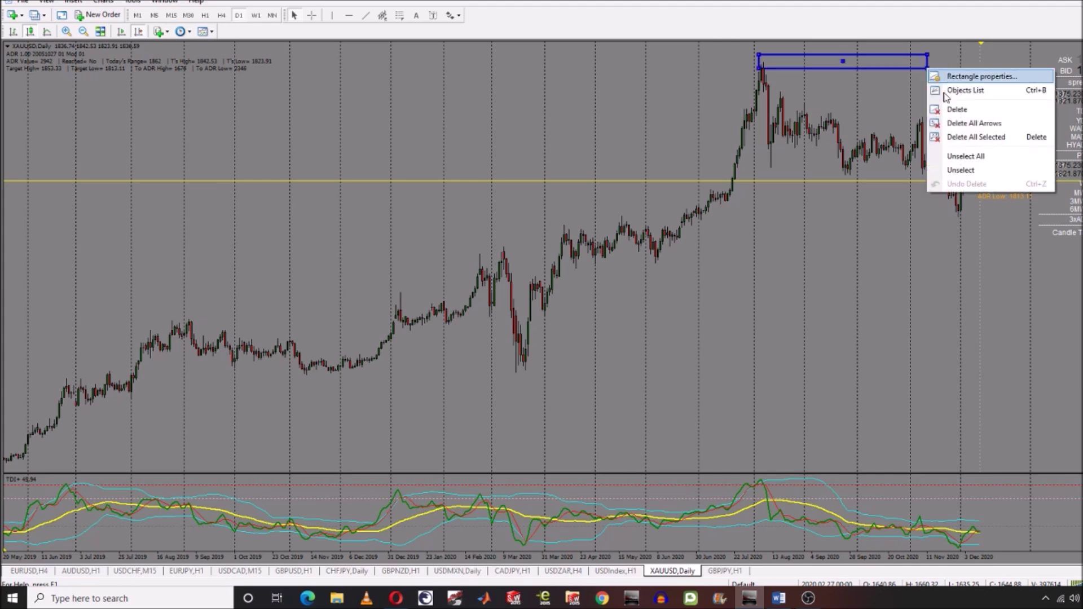
pyautogui.click(969, 76)
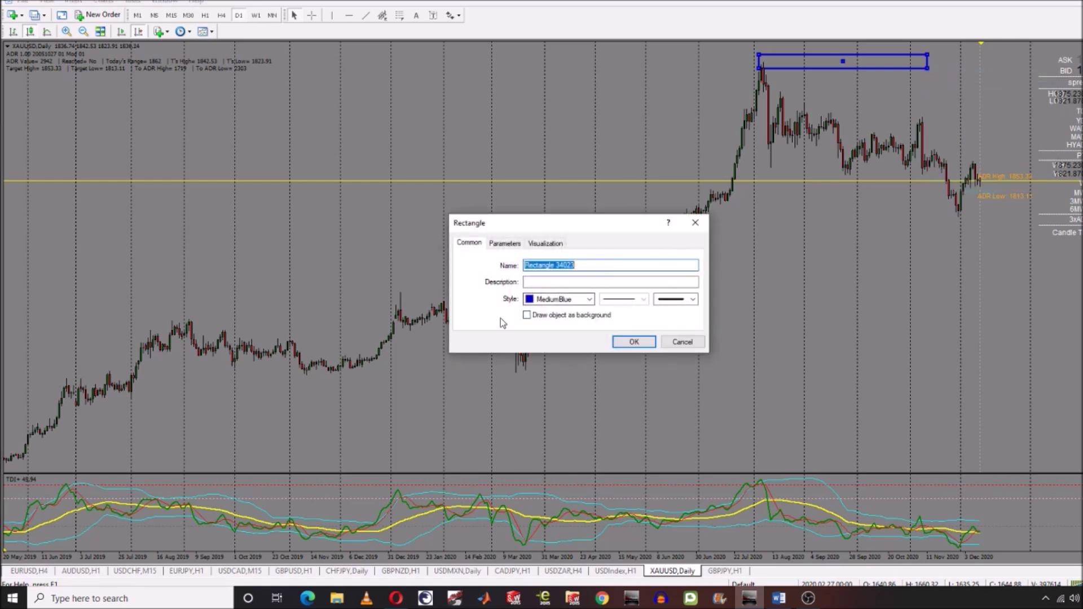
pyautogui.click(527, 315)
pyautogui.click(633, 342)
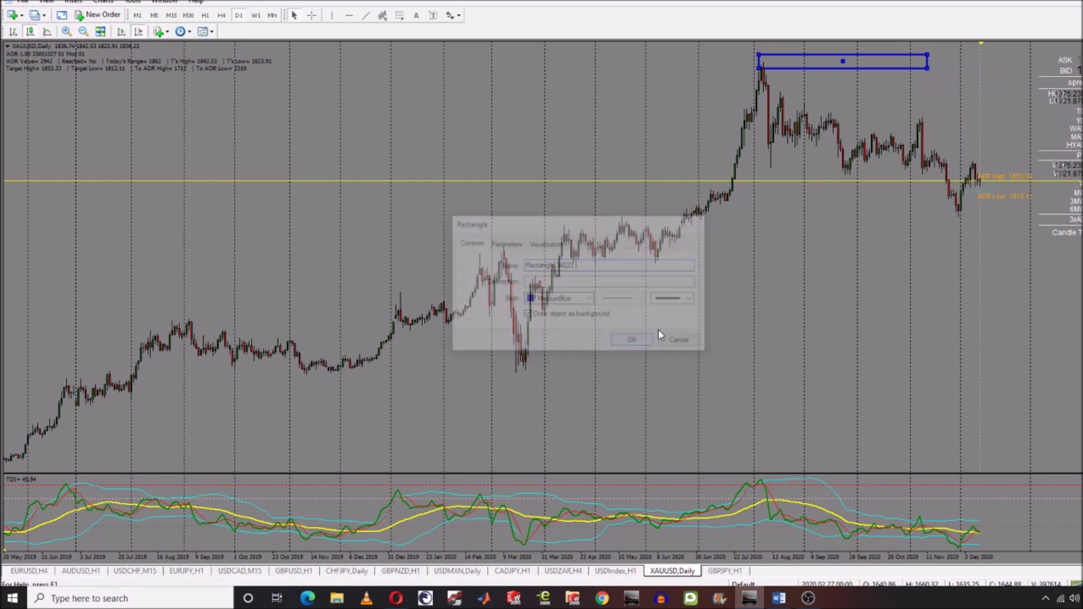
pyautogui.moveTo(841, 62); pyautogui.dragTo(835, 62)
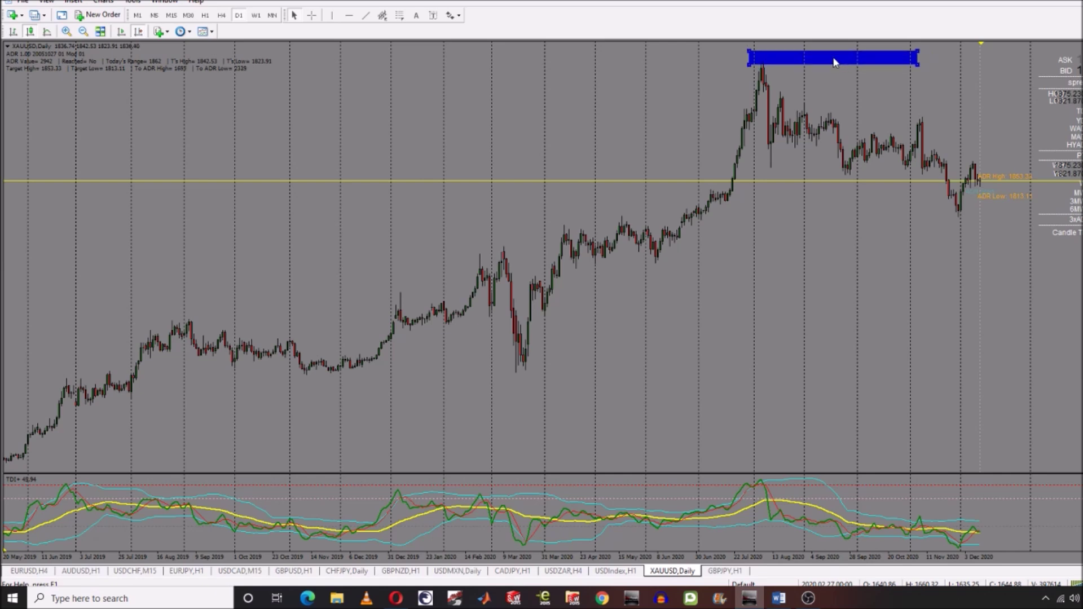
pyautogui.moveTo(835, 62); pyautogui.dragTo(908, 224)
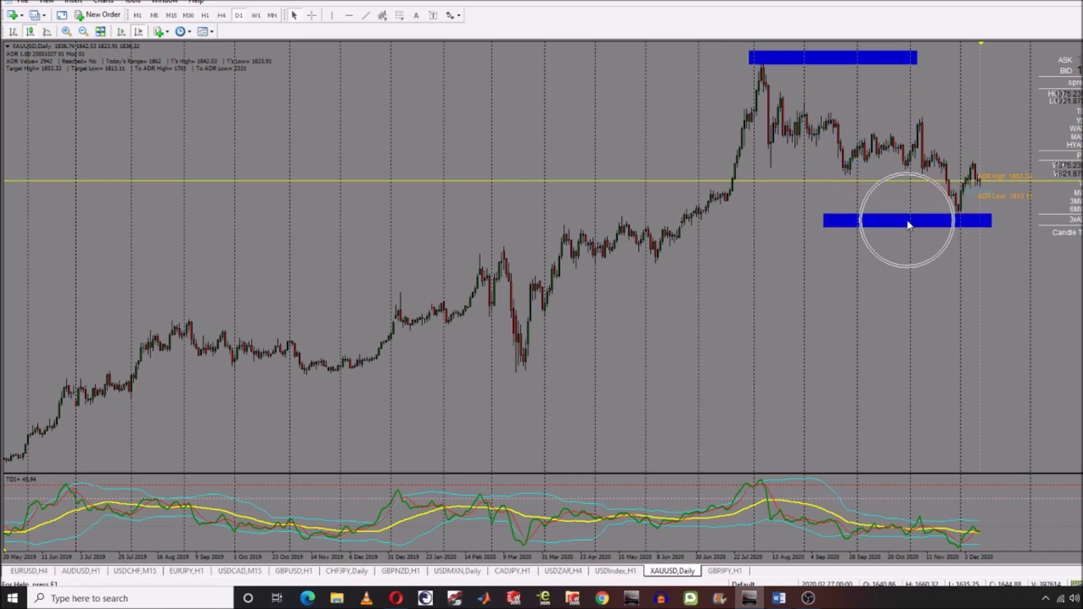
# - Copy the lower zone onto the autumn 2020 highs and stretch the lower zone back to April 2020
pyautogui.doubleClick(828, 219)
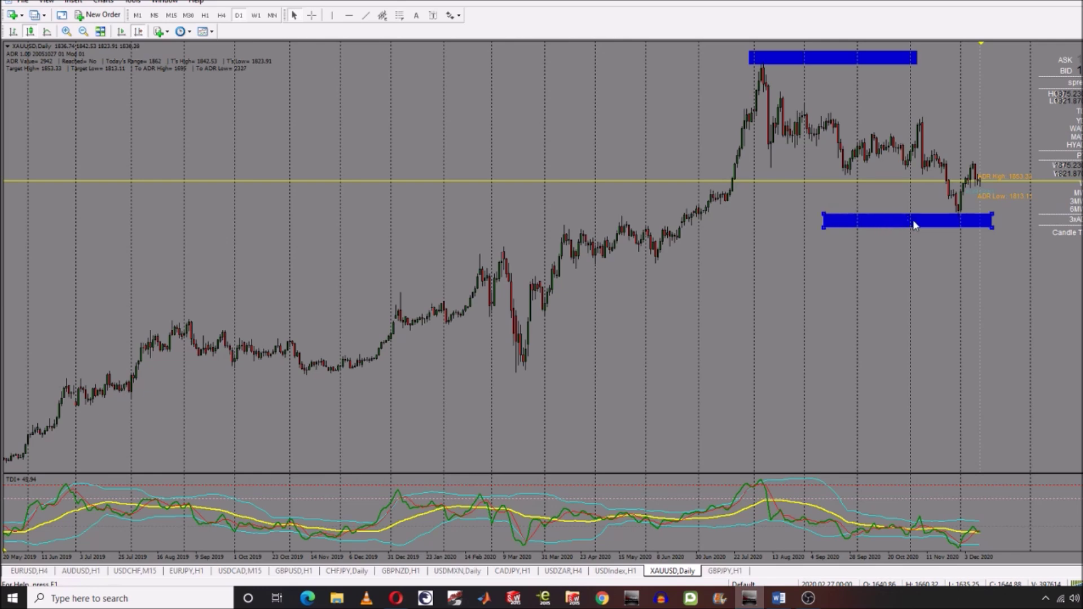
pyautogui.moveTo(908, 224); pyautogui.dragTo(914, 113)
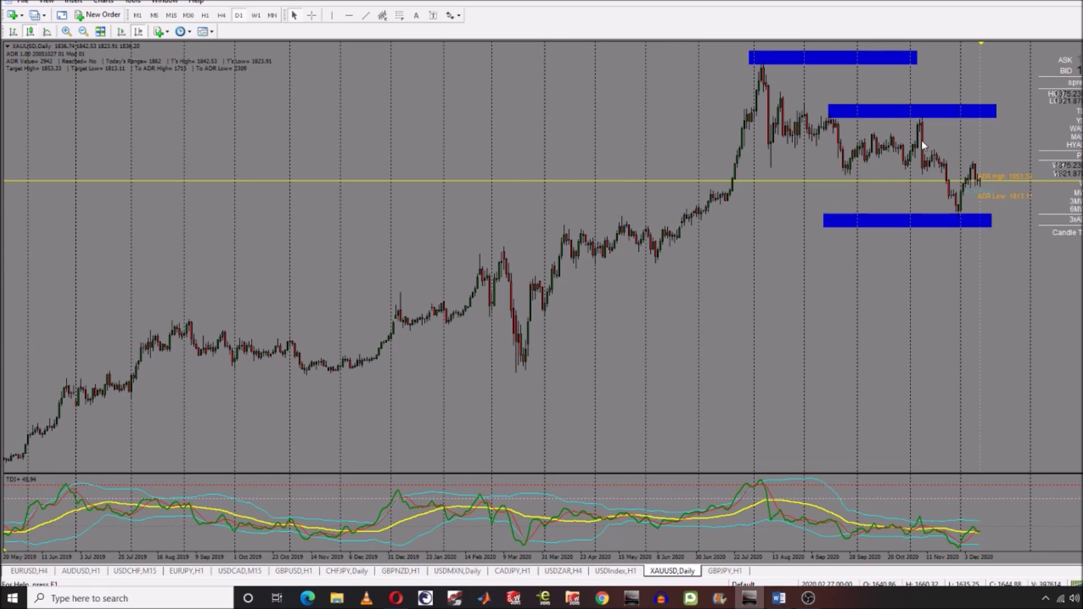
pyautogui.moveTo(824, 220); pyautogui.dragTo(560, 218)
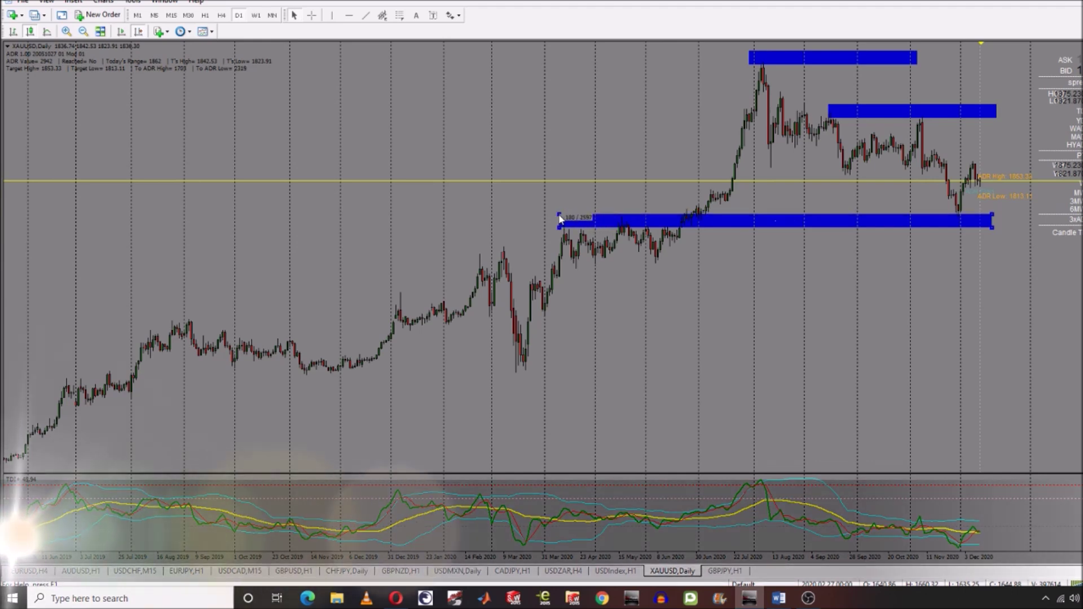
pyautogui.doubleClick(556, 224)
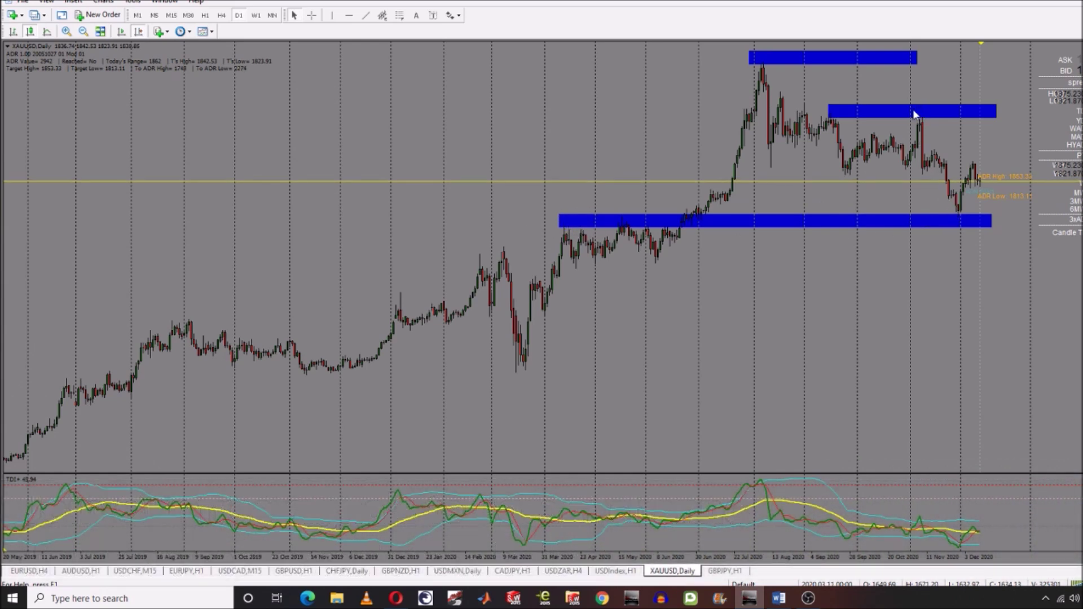
# - Show XAUUSD on the H1 timeframe, panned back to early November 2020
pyautogui.click(206, 16)
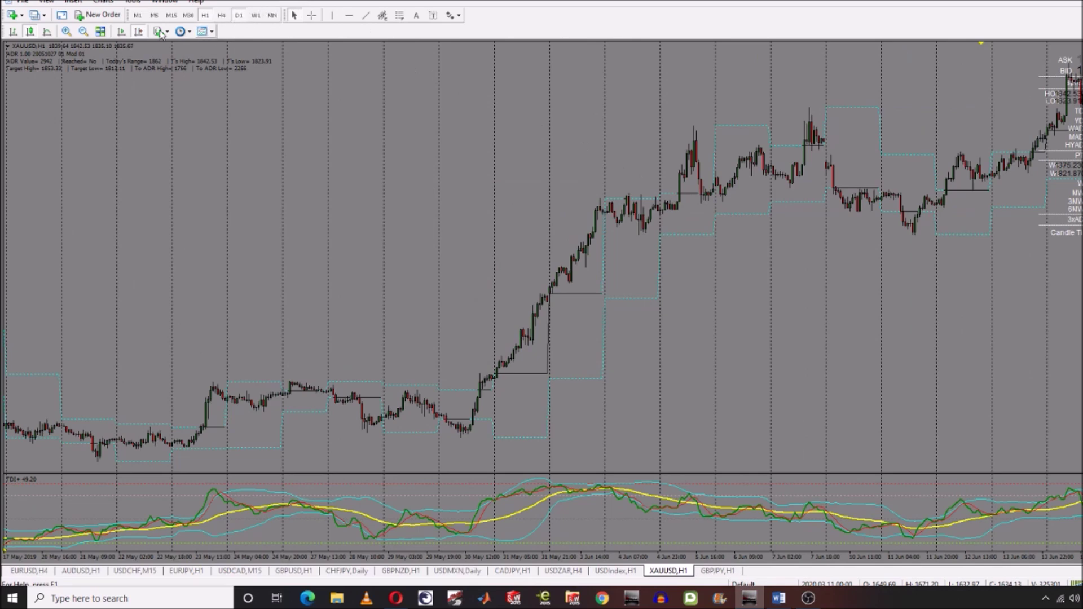
pyautogui.click(137, 32)
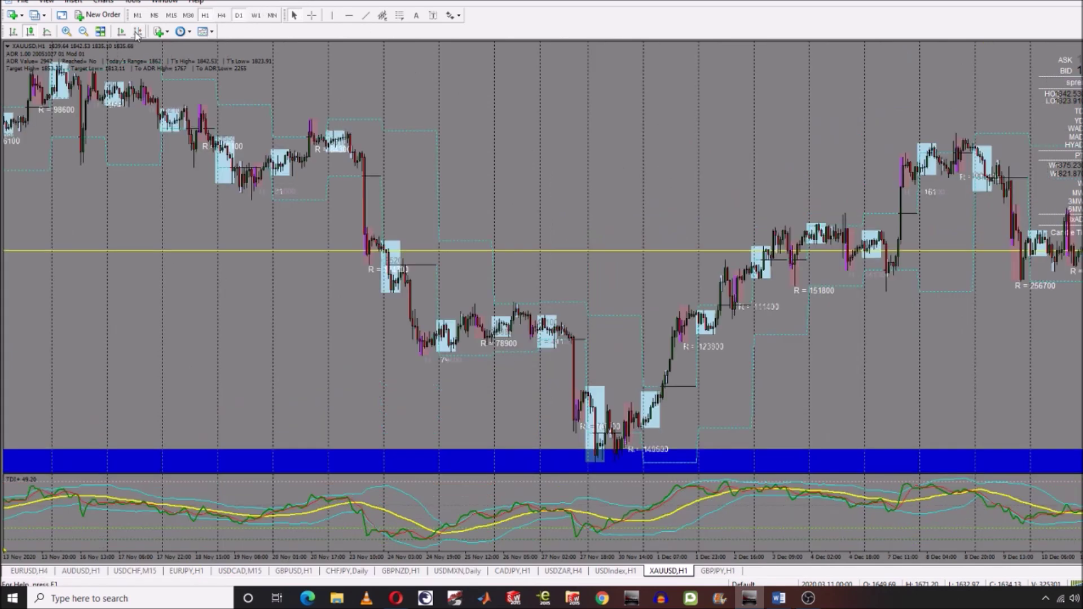
pyautogui.moveTo(367, 263); pyautogui.dragTo(574, 304)
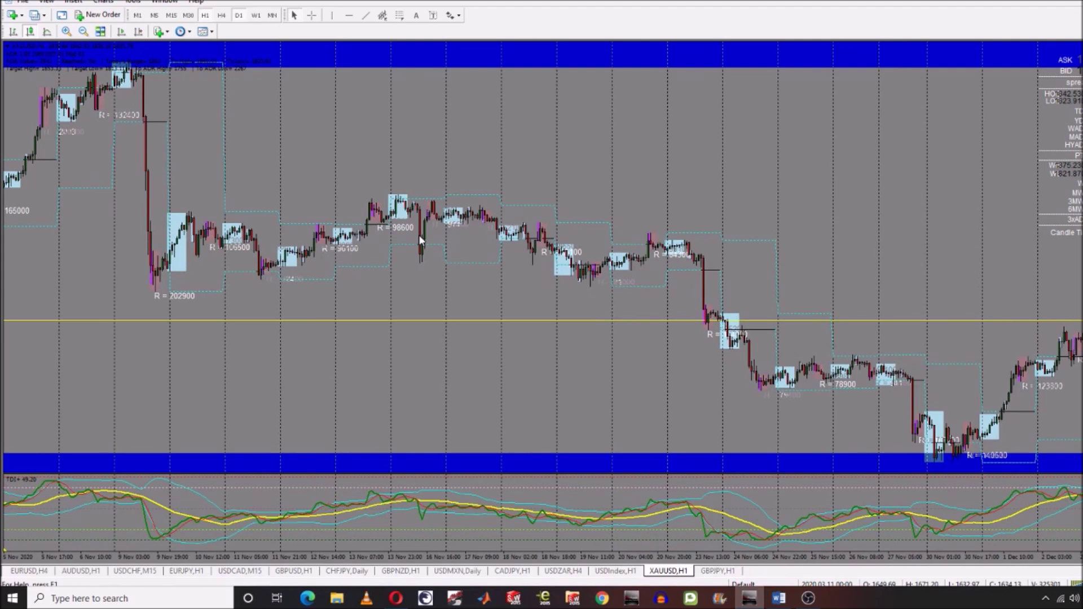
pyautogui.click(74, 3)
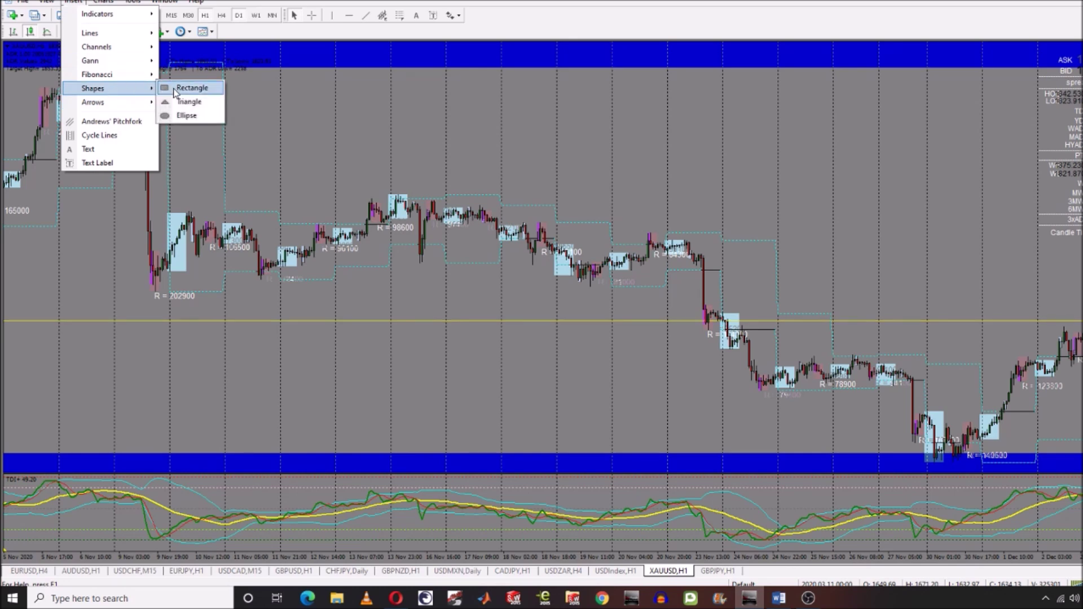
# - Frame the 9–11 November sell-off with an unfilled rectangle by unticking Draw object as background
pyautogui.click(172, 90)
pyautogui.moveTo(141, 75)
pyautogui.mouseDown()
pyautogui.moveTo(217, 214)
pyautogui.moveTo(271, 277)
pyautogui.mouseUp()
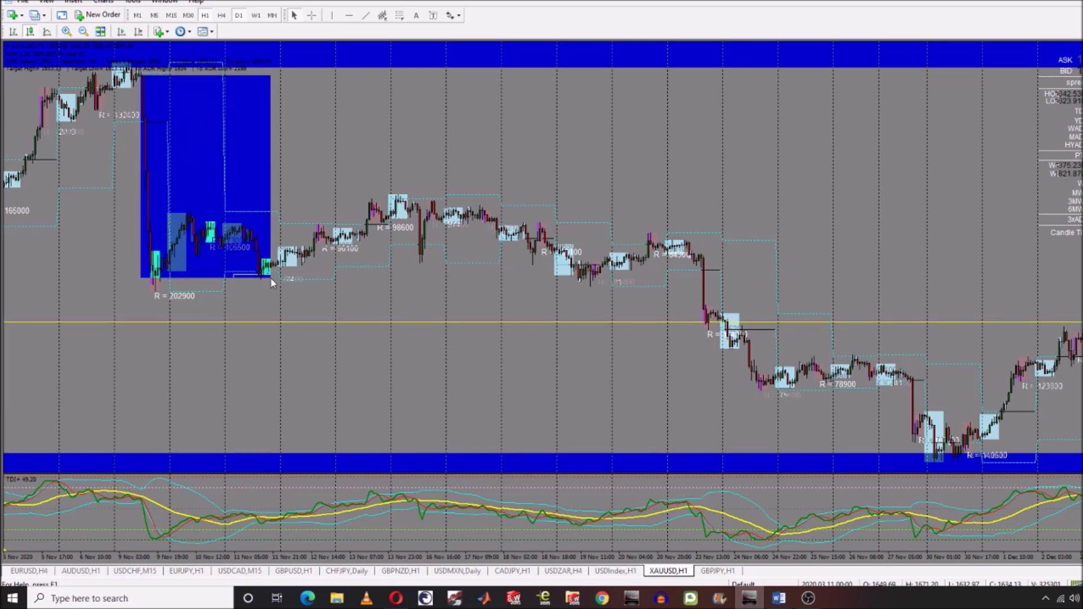
pyautogui.rightClick(270, 76)
pyautogui.click(316, 83)
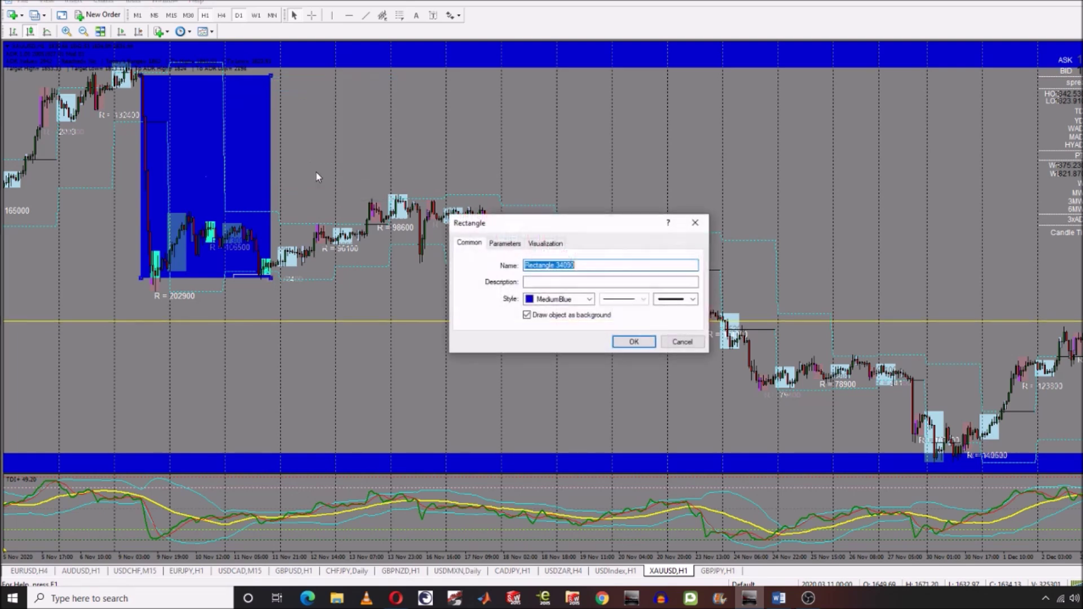
pyautogui.click(527, 314)
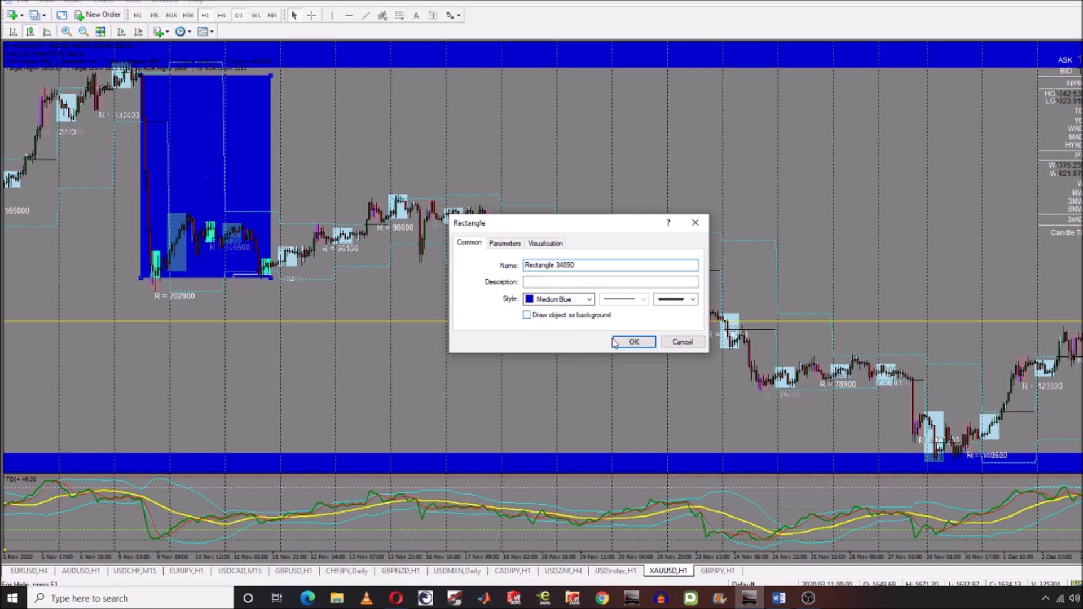
pyautogui.click(633, 342)
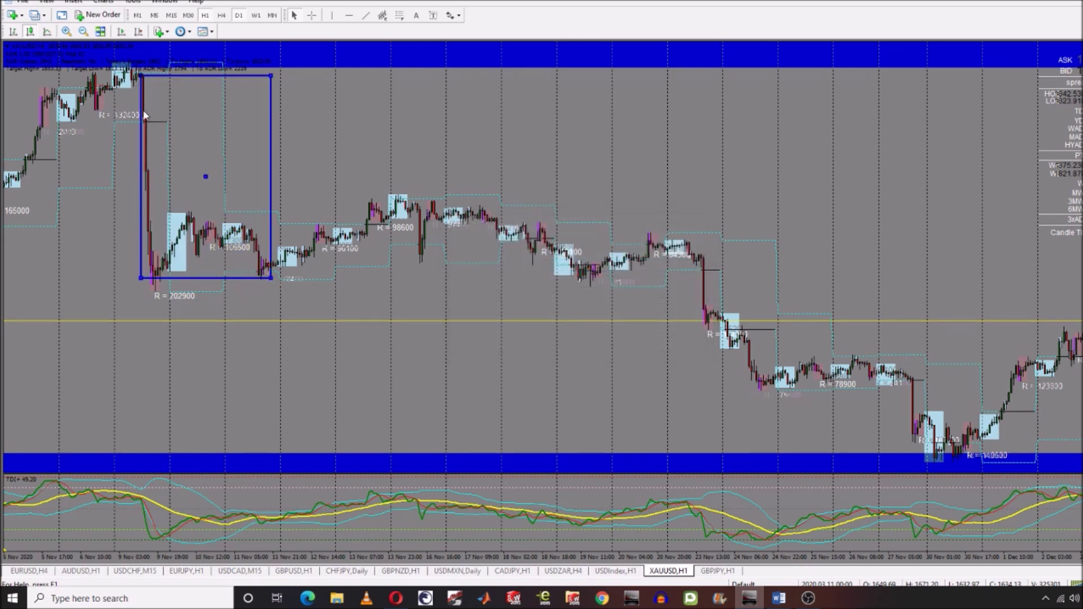
# - Enlarge the first swing box and copy a resized box onto the 20–24 November drop
pyautogui.moveTo(141, 75); pyautogui.dragTo(120, 67)
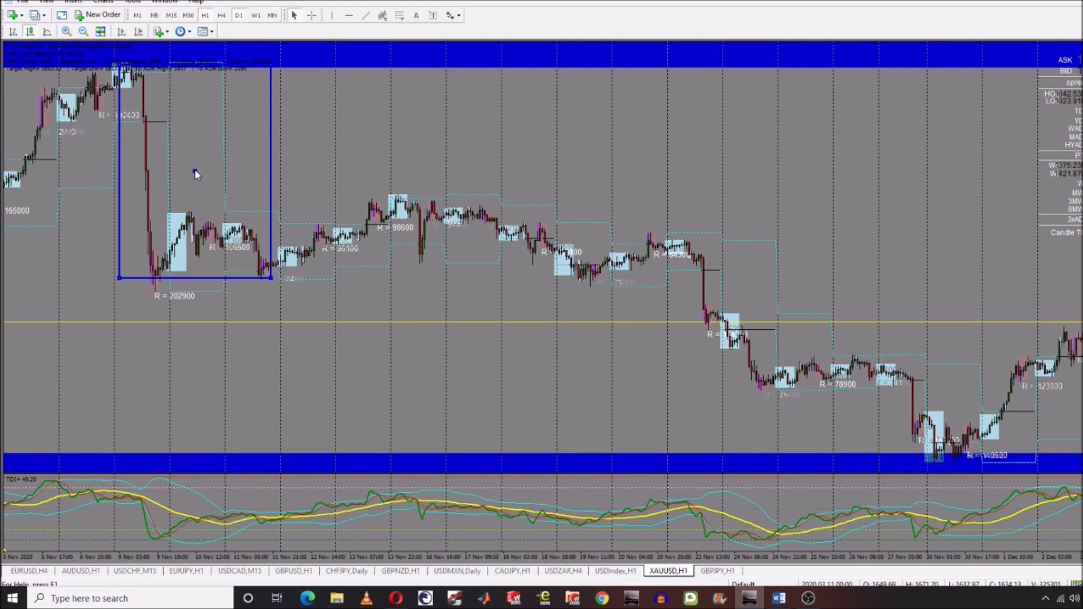
pyautogui.moveTo(197, 170); pyautogui.dragTo(719, 291)
pyautogui.doubleClick(645, 181)
pyautogui.moveTo(645, 181); pyautogui.dragTo(645, 237)
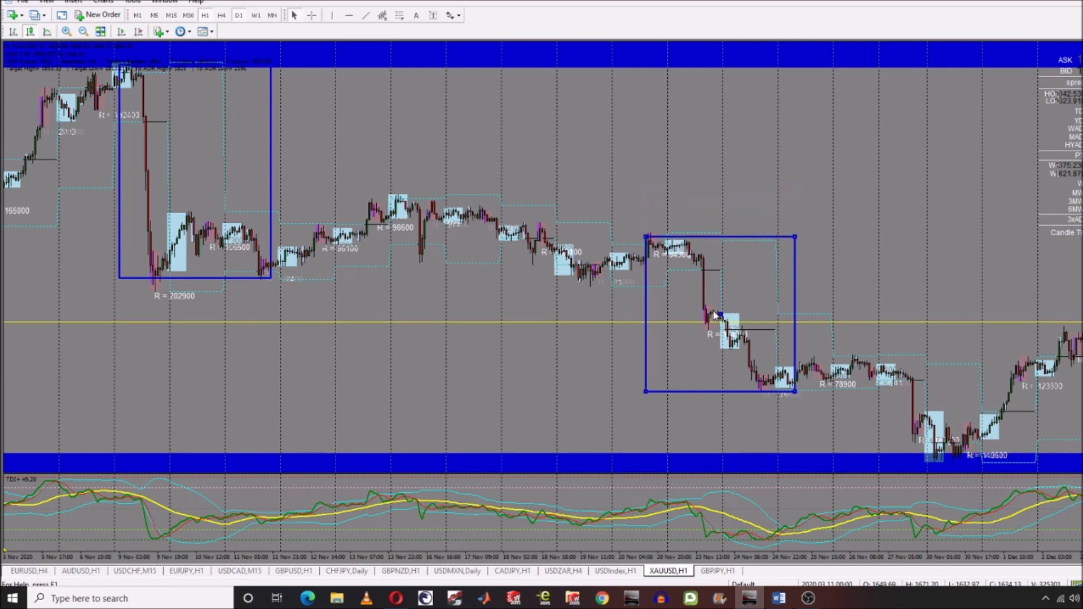
# - Copy another outlined box over the 26–30 November drop, then scroll to later dates
pyautogui.moveTo(720, 314); pyautogui.dragTo(867, 384)
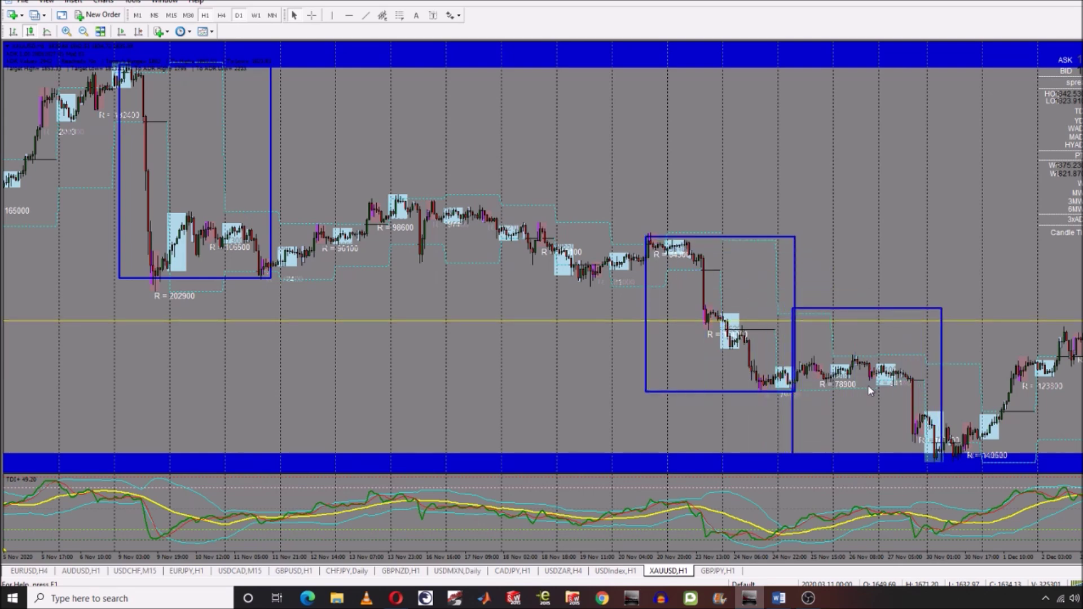
pyautogui.moveTo(788, 312); pyautogui.dragTo(868, 366)
pyautogui.click(792, 313)
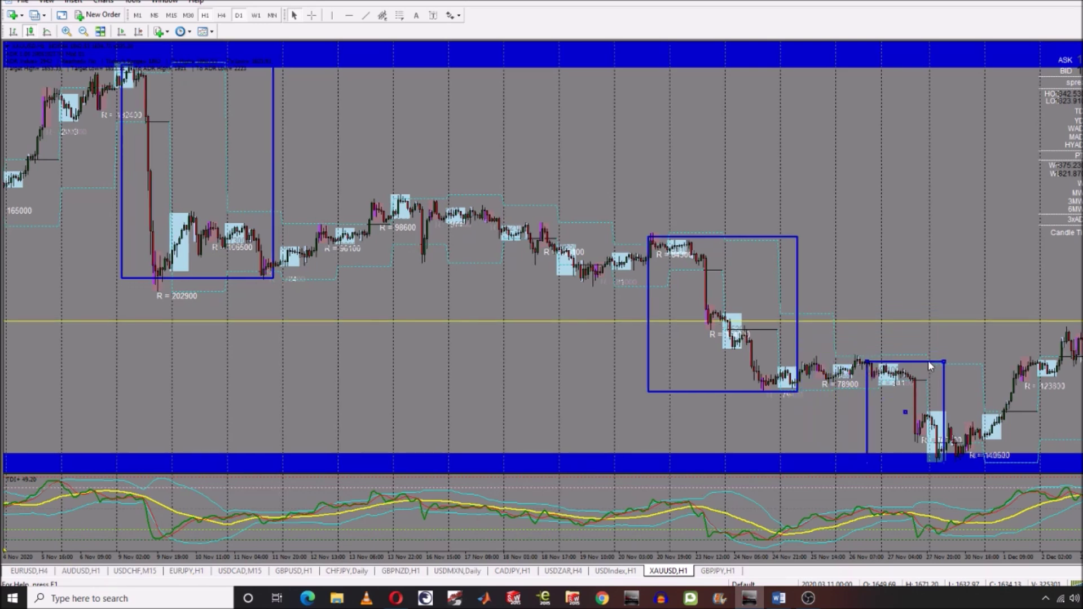
pyautogui.moveTo(920, 263); pyautogui.dragTo(494, 248)
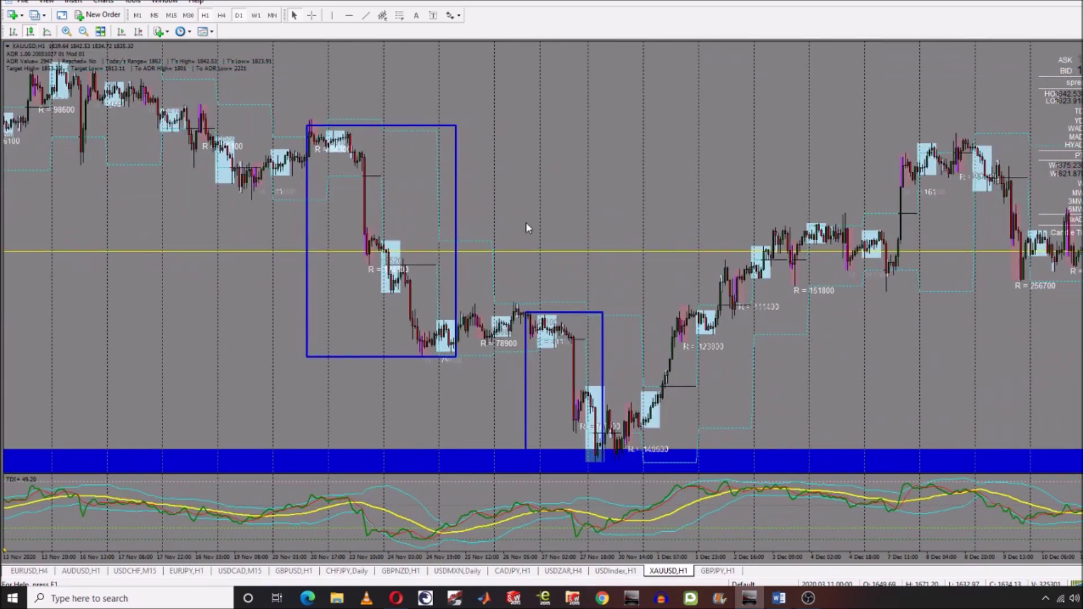
# - Copy a swing box up and reshape it wider and shorter over the early-December rally
pyautogui.doubleClick(602, 315)
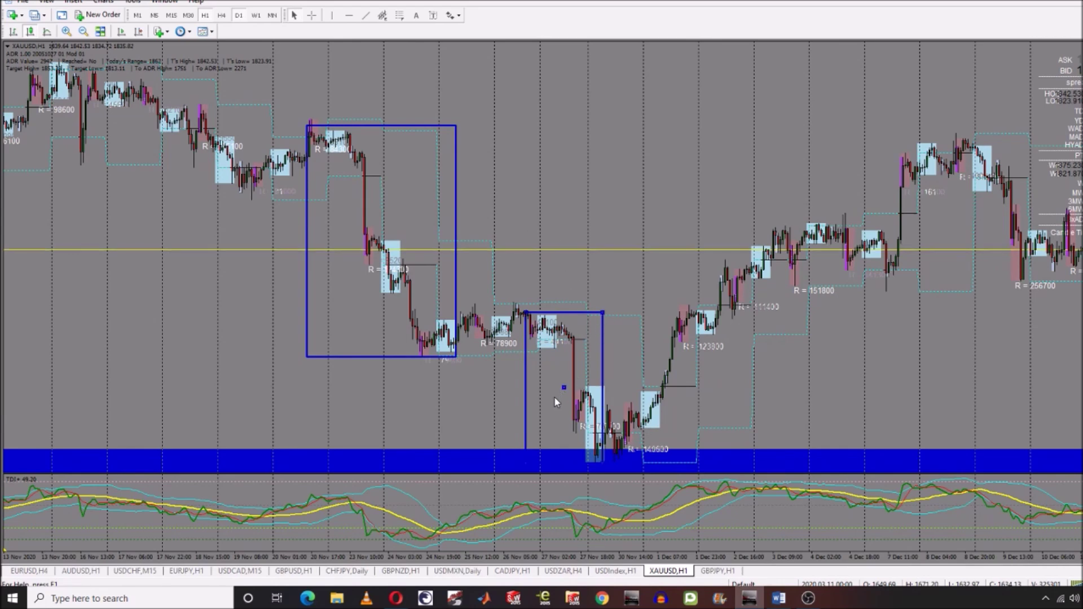
pyautogui.moveTo(564, 391); pyautogui.dragTo(660, 391)
pyautogui.doubleClick(629, 312)
pyautogui.moveTo(660, 390); pyautogui.dragTo(744, 267)
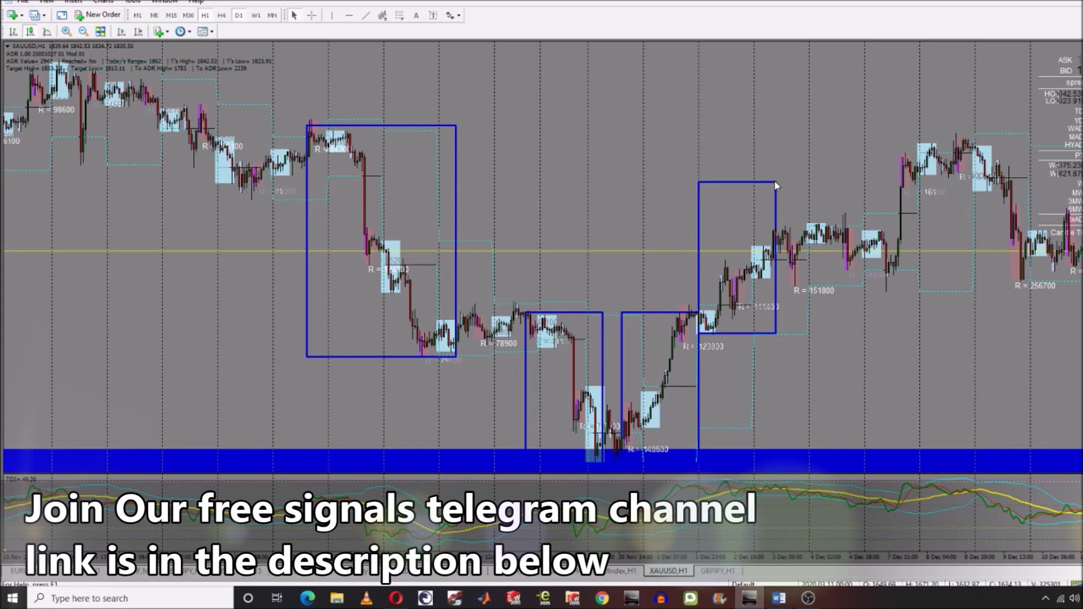
pyautogui.moveTo(775, 181); pyautogui.dragTo(812, 224)
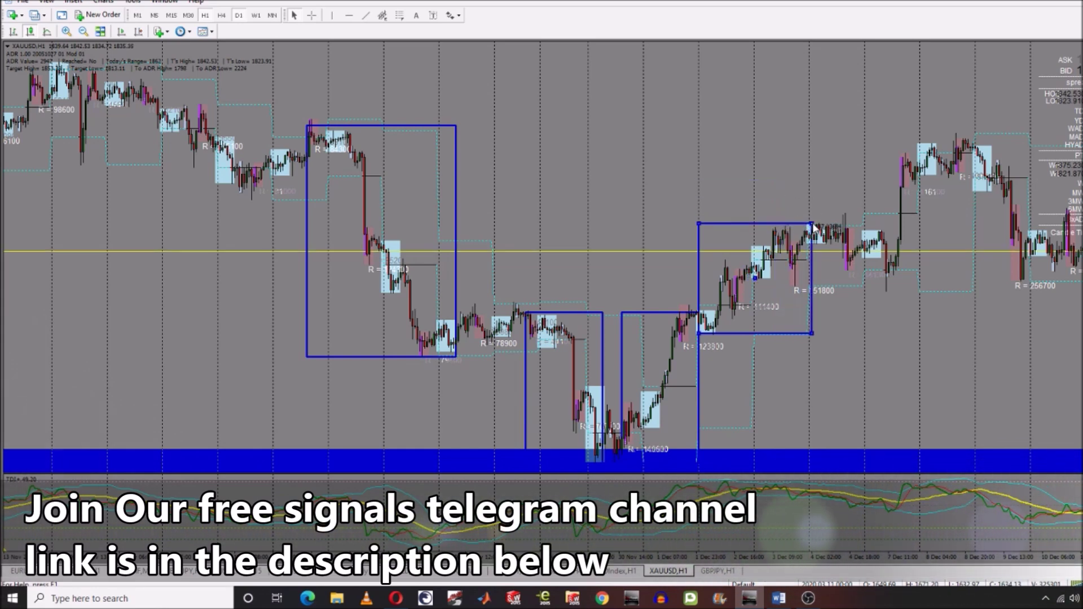
# - Add a narrower box further up the December rally, then return to the D1 chart
pyautogui.moveTo(770, 279); pyautogui.dragTo(902, 211)
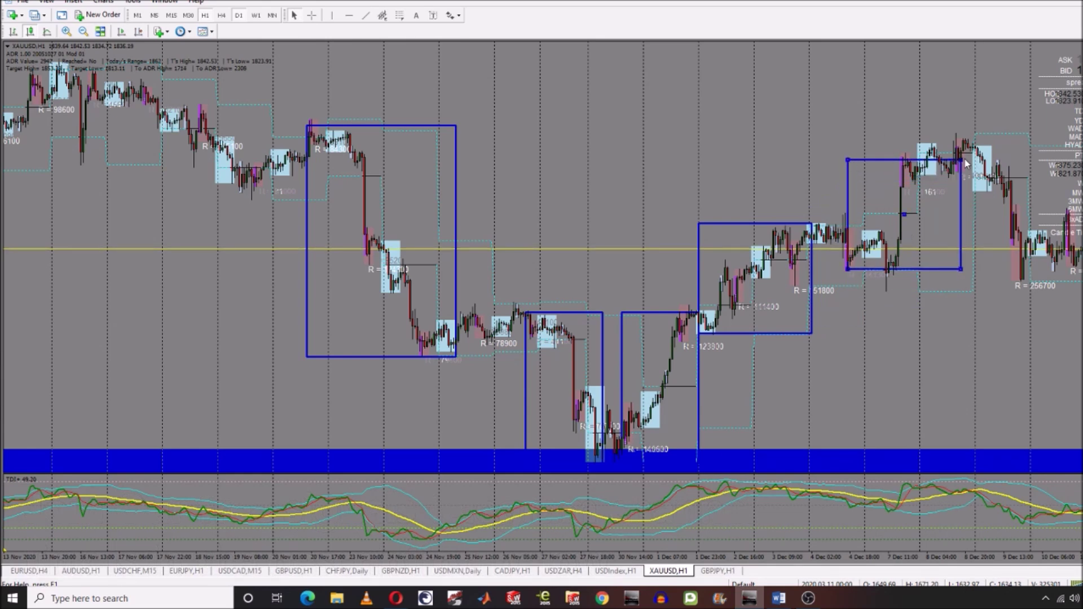
pyautogui.moveTo(959, 159); pyautogui.dragTo(929, 146)
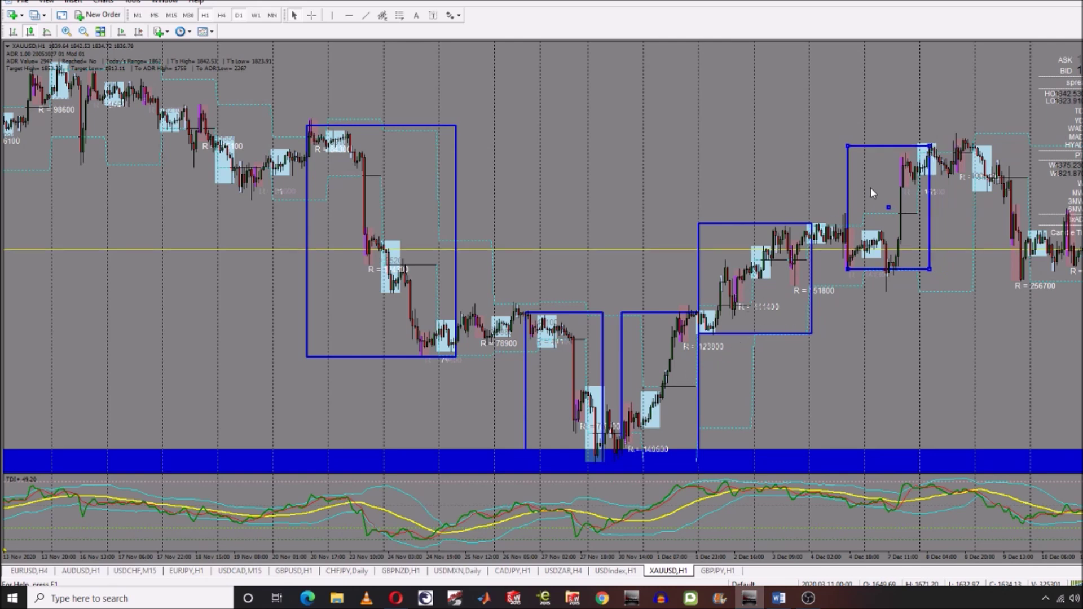
pyautogui.click(890, 210)
pyautogui.click(238, 15)
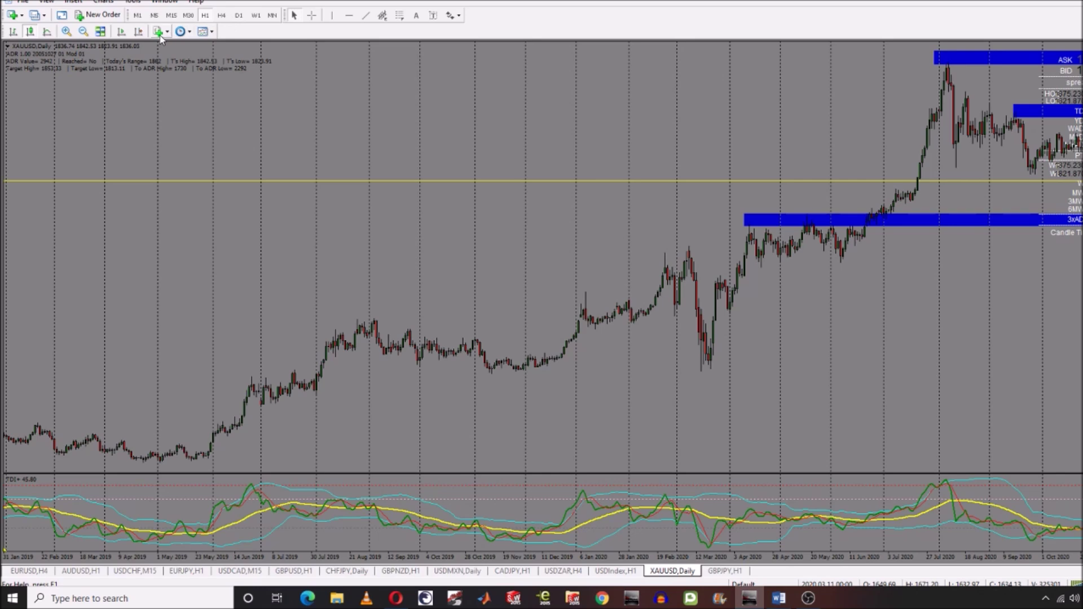
# - Enable chart shift and turn a copy of the upper blue zone into a thin bar along the September–November lows
pyautogui.click(139, 32)
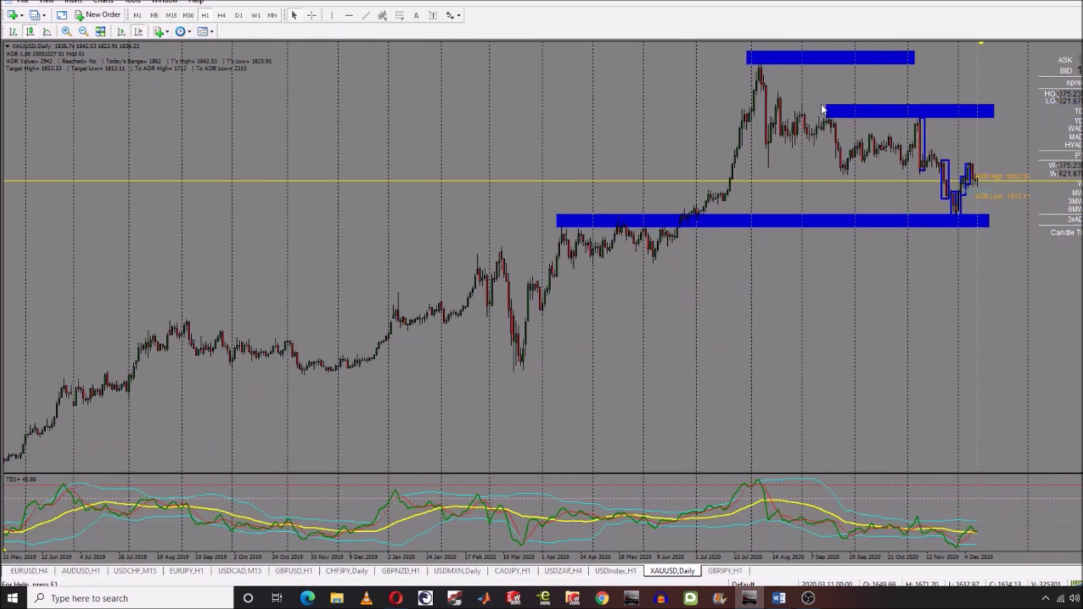
pyautogui.moveTo(909, 113); pyautogui.dragTo(834, 180)
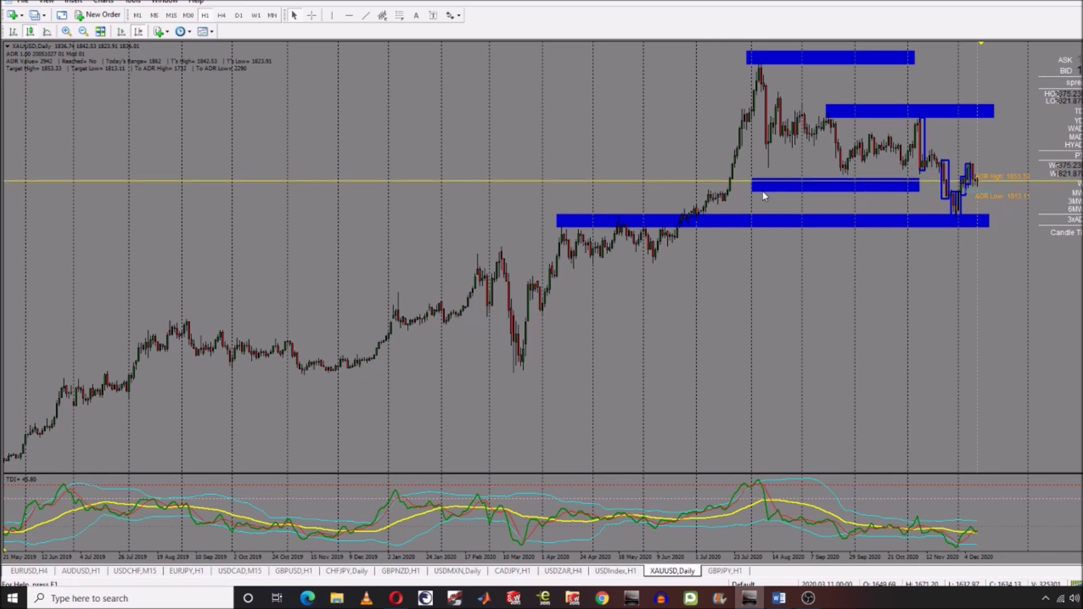
pyautogui.moveTo(839, 184); pyautogui.dragTo(930, 163)
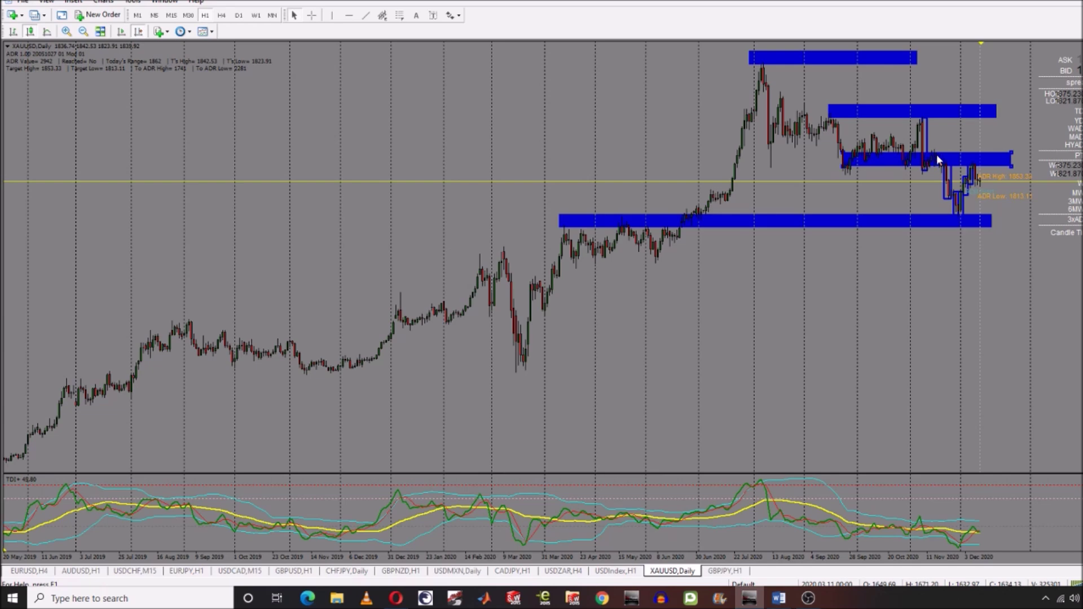
pyautogui.moveTo(1013, 152); pyautogui.dragTo(1012, 164)
pyautogui.doubleClick(1011, 164)
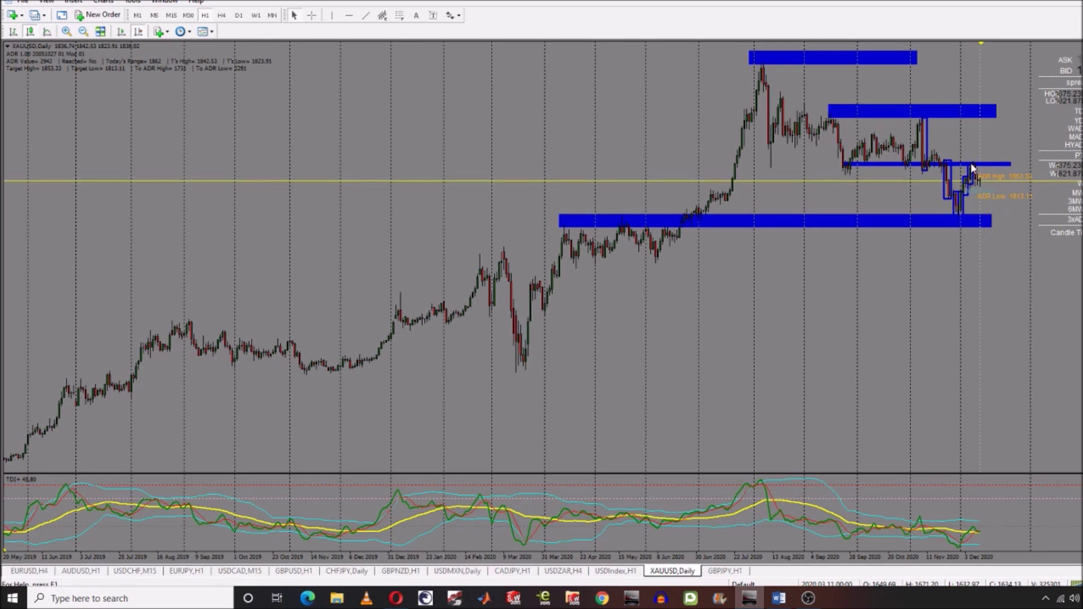
pyautogui.click(205, 15)
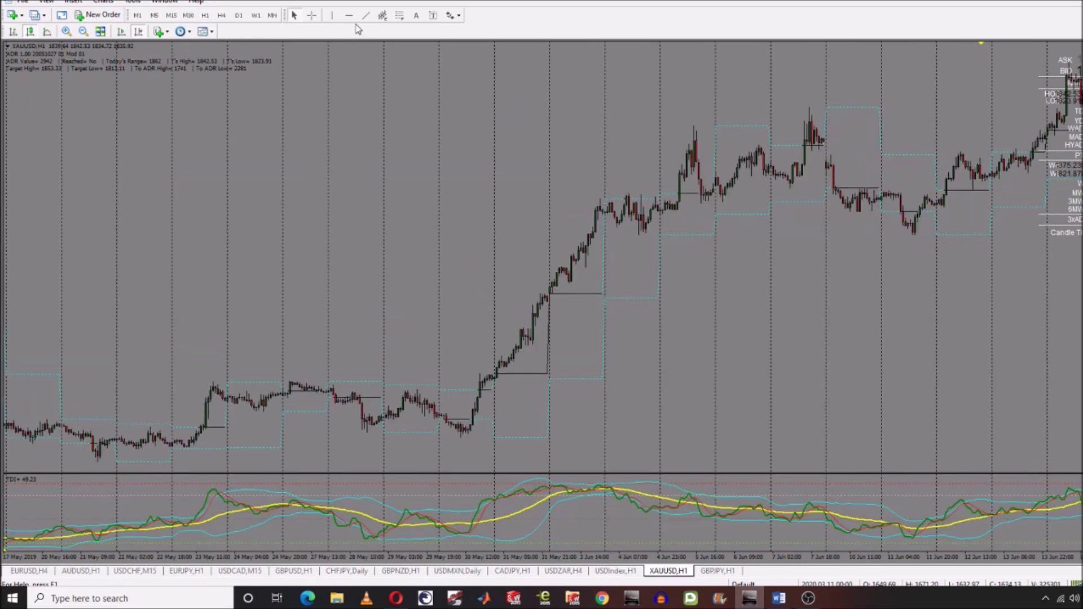
pyautogui.click(138, 32)
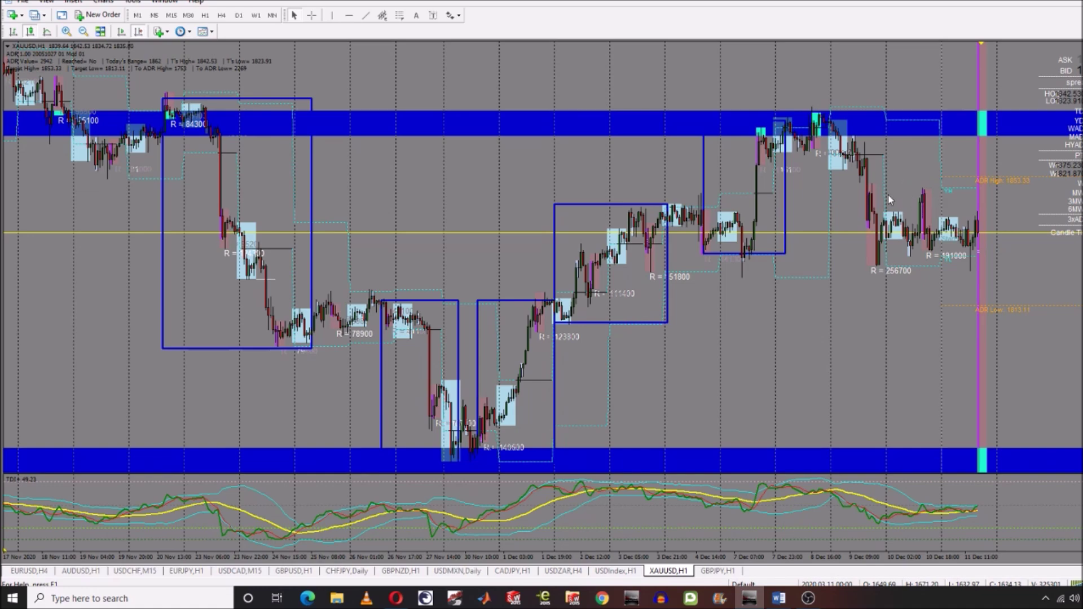
pyautogui.click(237, 16)
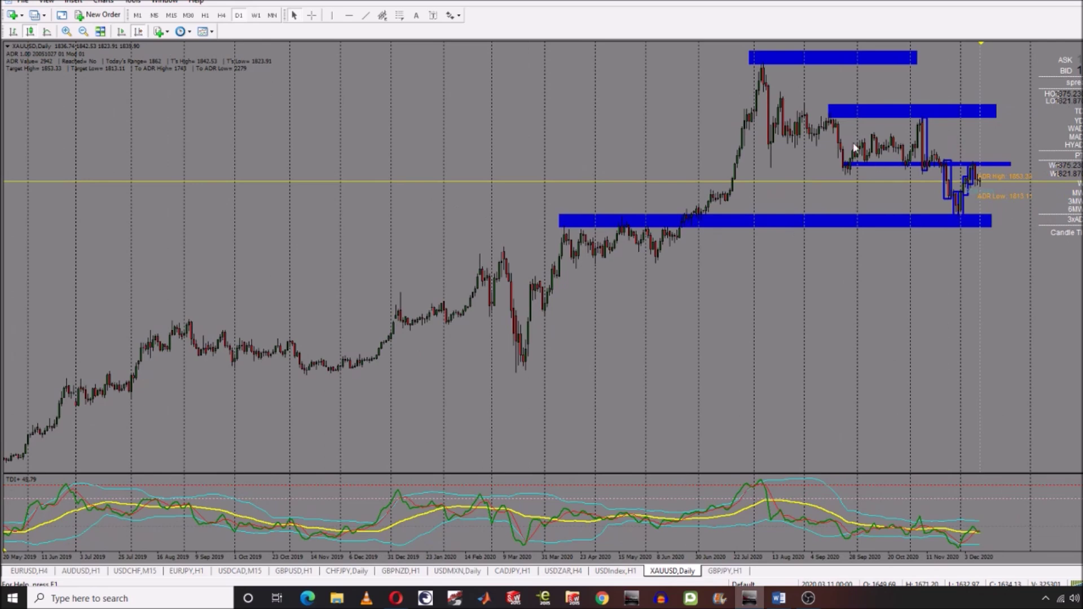
# - Draw three descending trend lines from the 2020 peak, the late-October high and the early-December high
pyautogui.click(366, 16)
pyautogui.moveTo(757, 66); pyautogui.dragTo(847, 170)
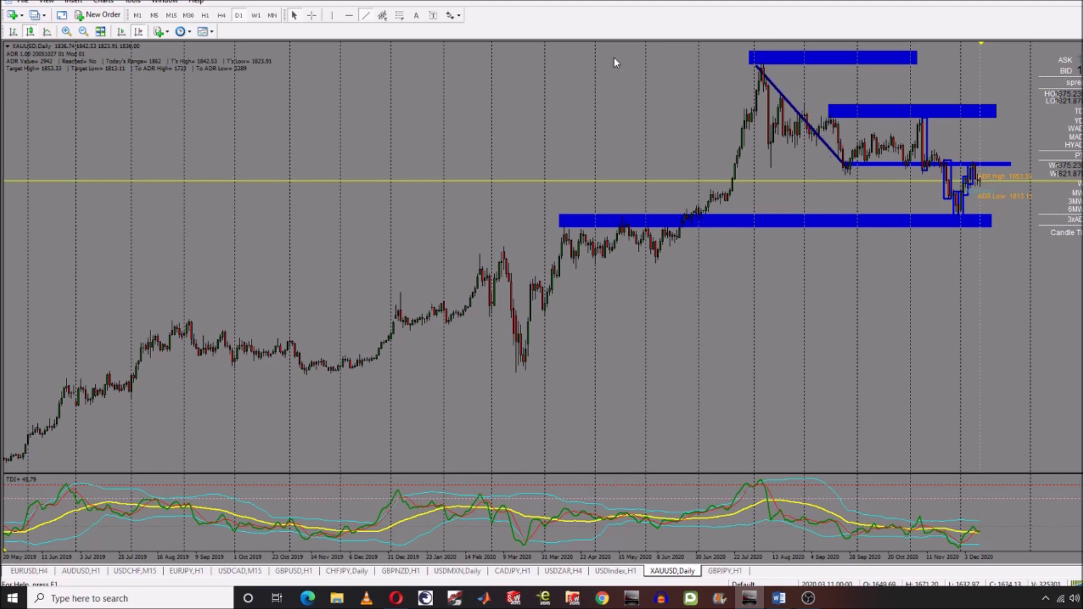
pyautogui.click(370, 15)
pyautogui.moveTo(923, 120); pyautogui.dragTo(960, 213)
pyautogui.click(366, 15)
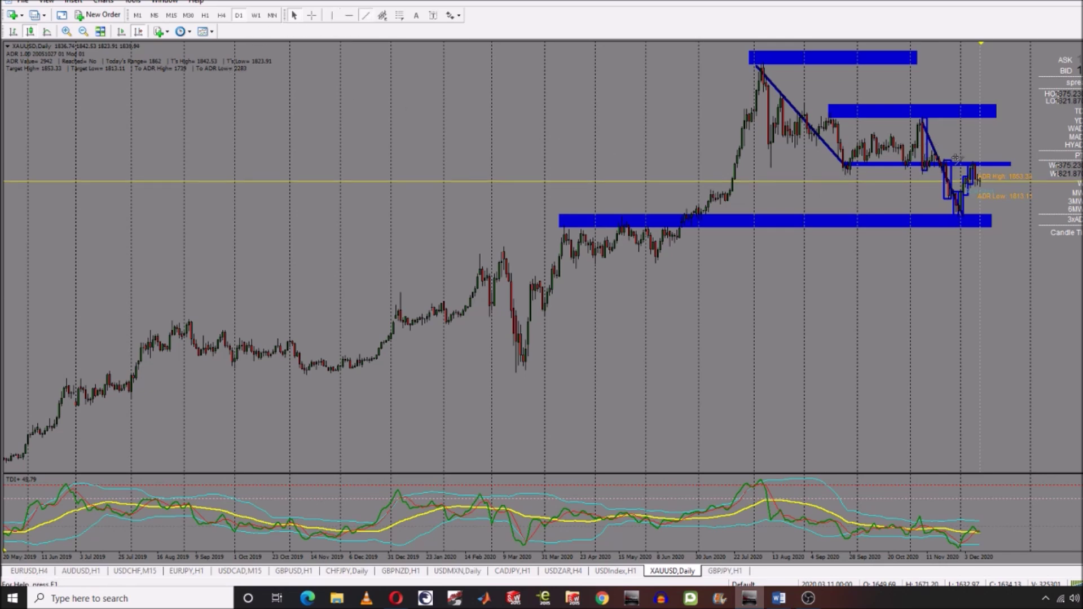
pyautogui.moveTo(973, 164); pyautogui.dragTo(1028, 289)
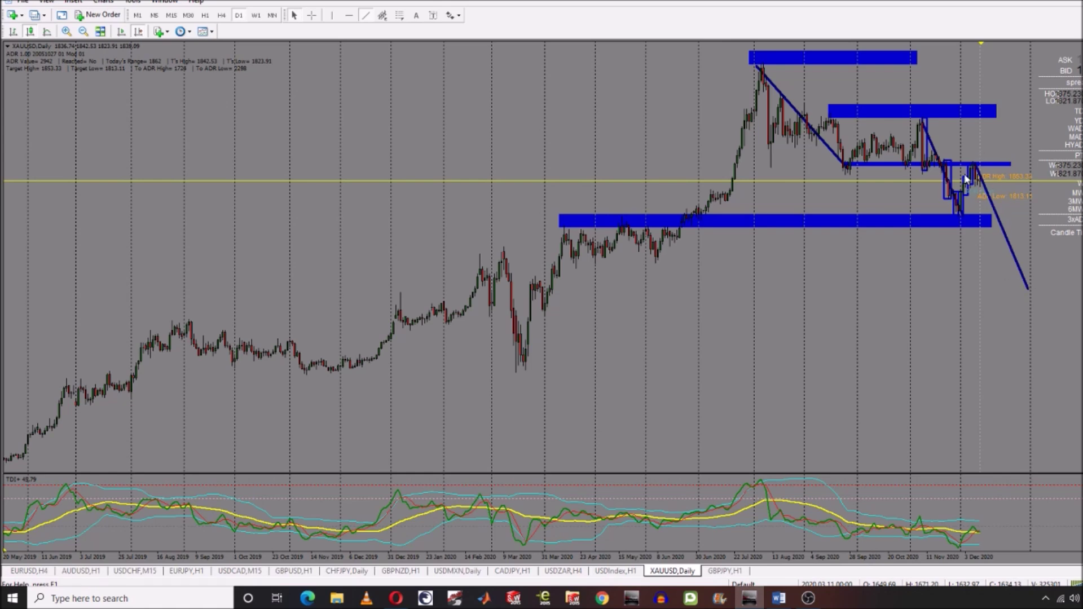